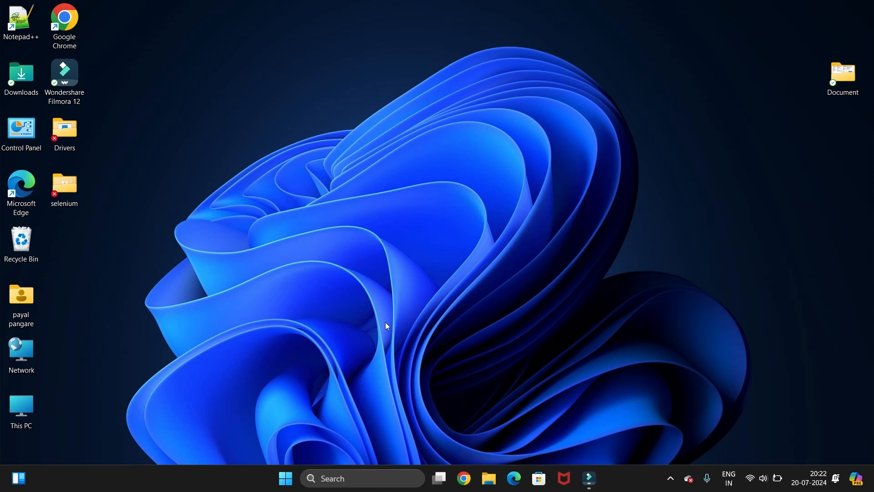
- Run java --version in Command Prompt confirming Java 22, then minimize the terminal
left_click(326, 478)
type("cmd")
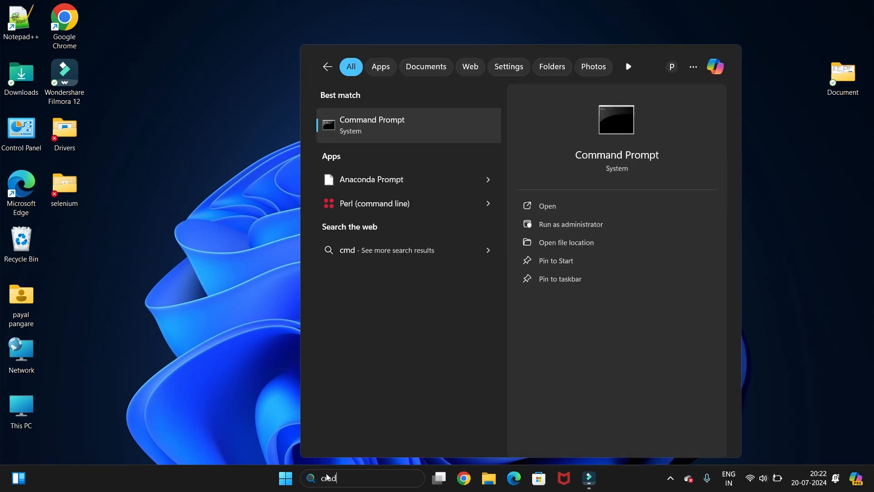
left_click(542, 205)
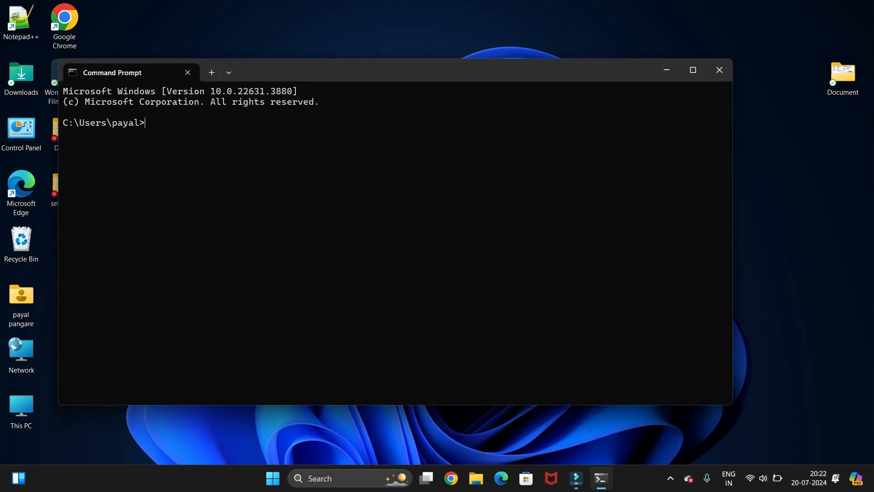
type("java --versio")
type("n")
key("Return")
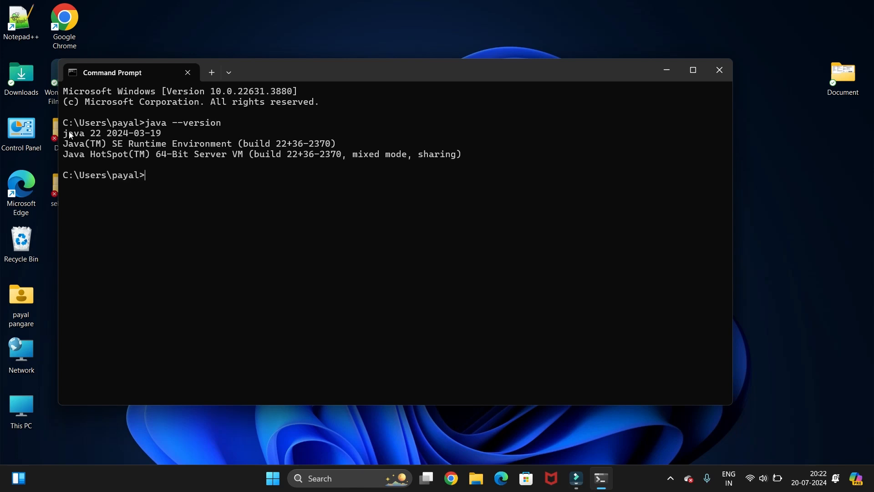
left_click_drag(60, 132, 162, 133)
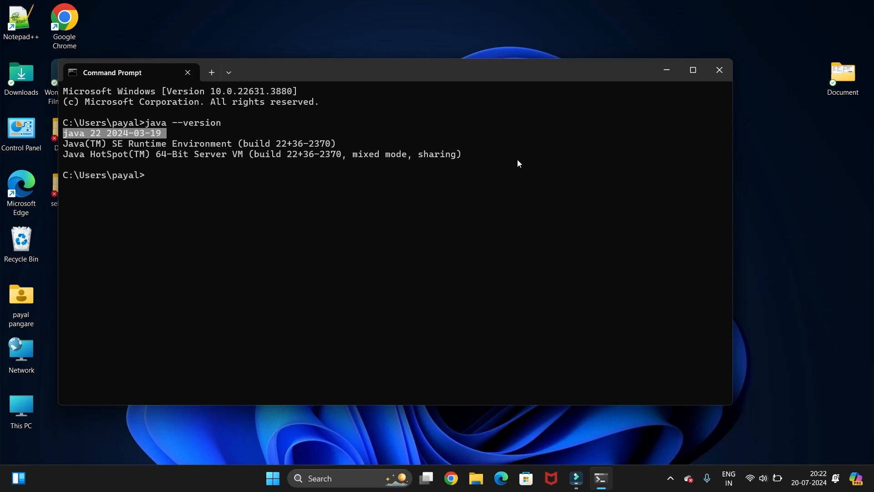
left_click(663, 74)
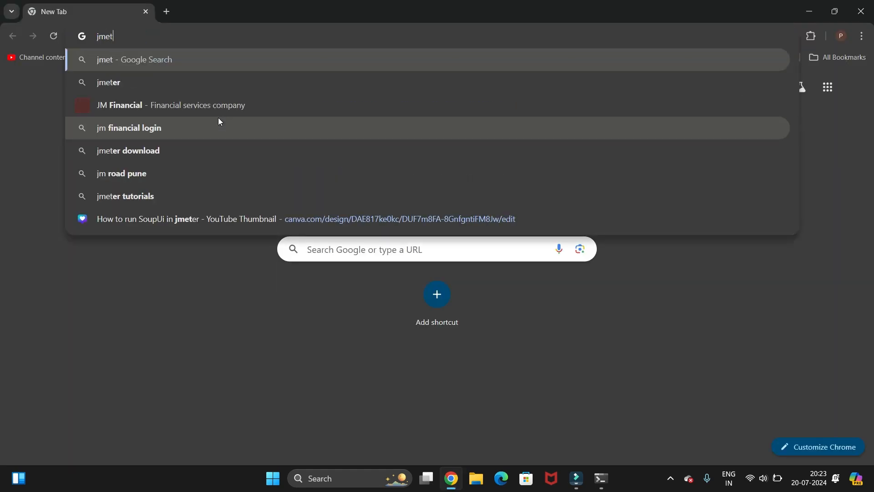
type("er")
- Search Google for jmeter and open the official Apache JMeter website result
key("Return")
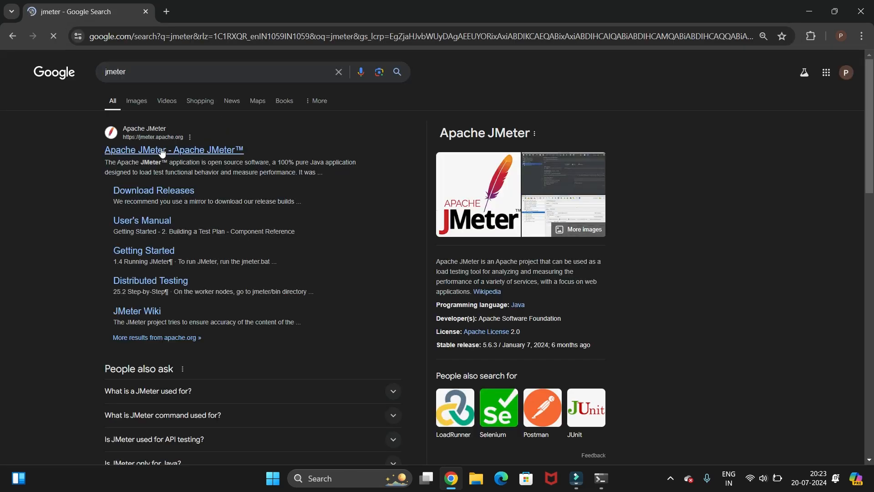
left_click(149, 151)
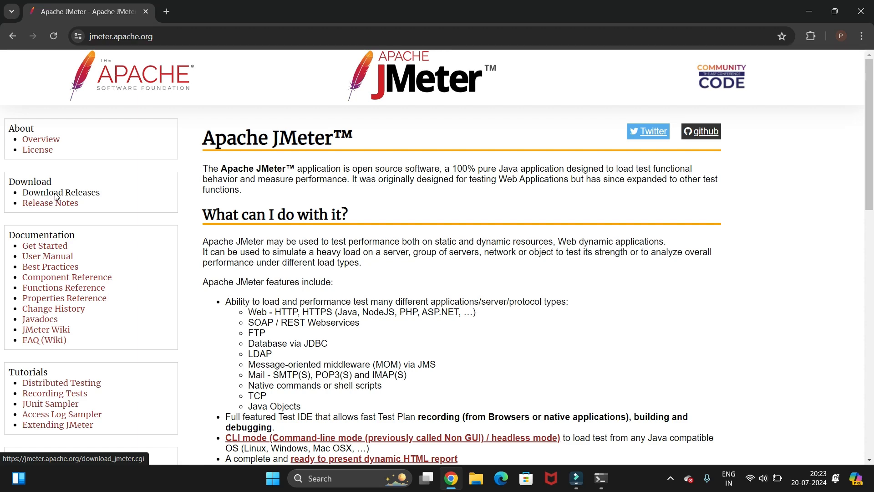
- From Download Releases, download the apache-jmeter-5.6.3.zip binary and check its progress
left_click(56, 196)
scroll(333, 270, "down", 1)
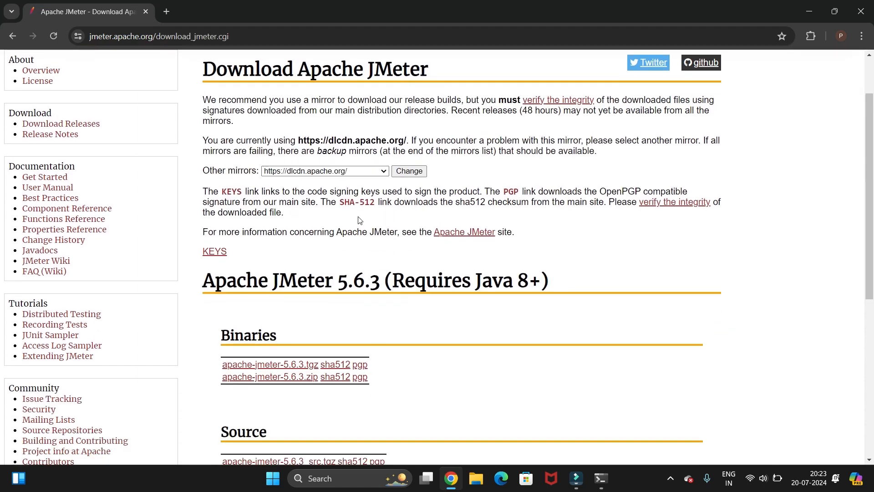
scroll(362, 189, "down", 2)
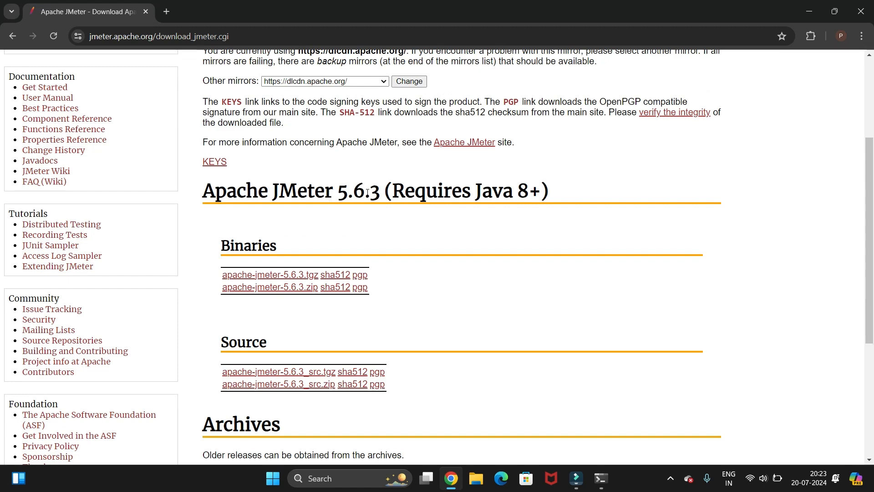
left_click_drag(385, 190, 202, 185)
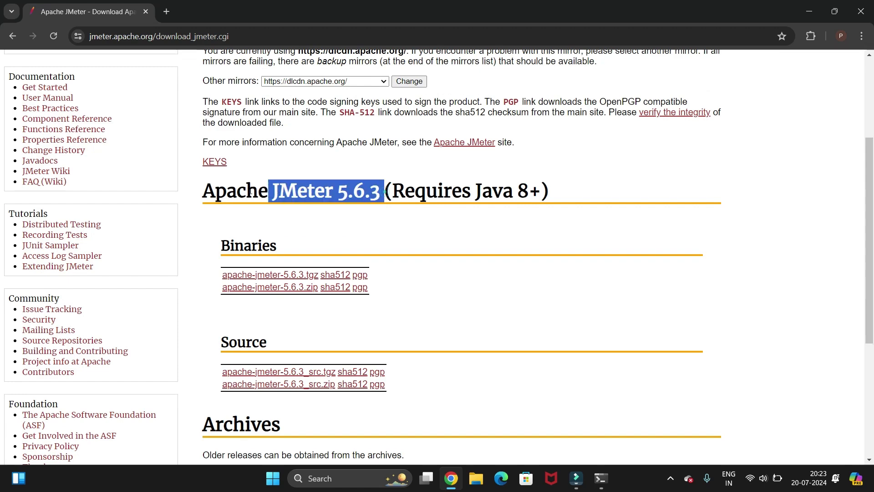
left_click(495, 249)
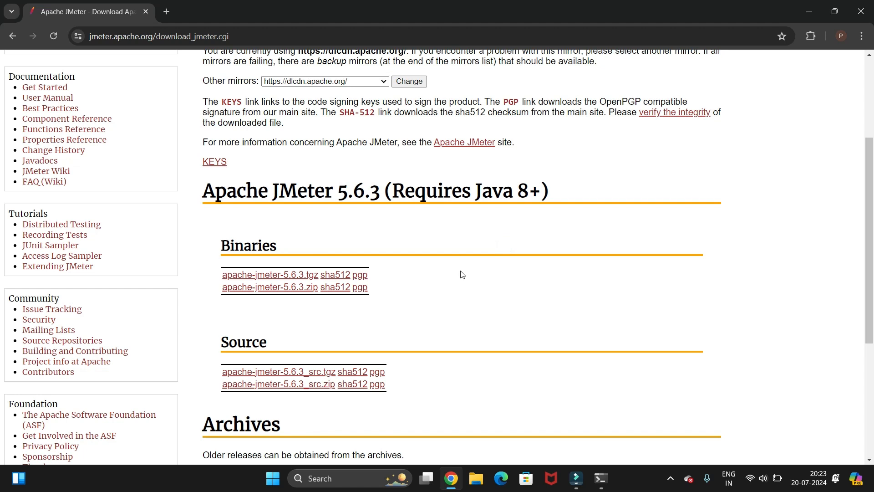
scroll(334, 332, "down", 1)
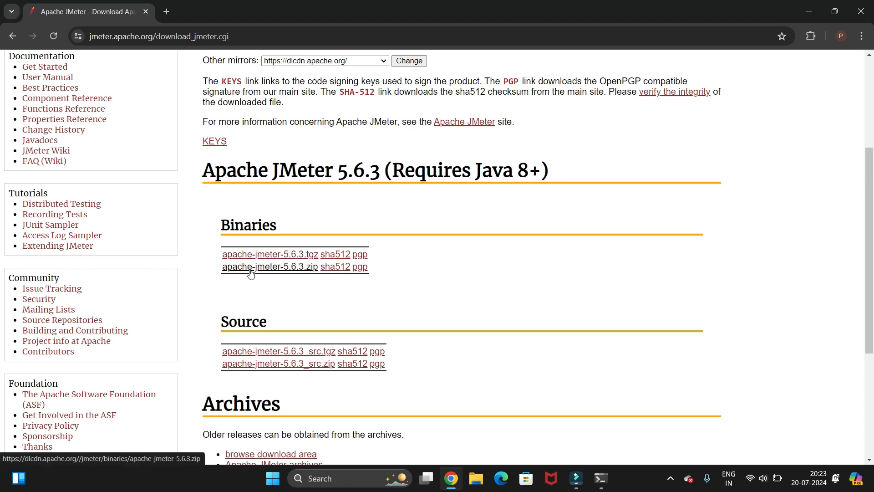
left_click(295, 268)
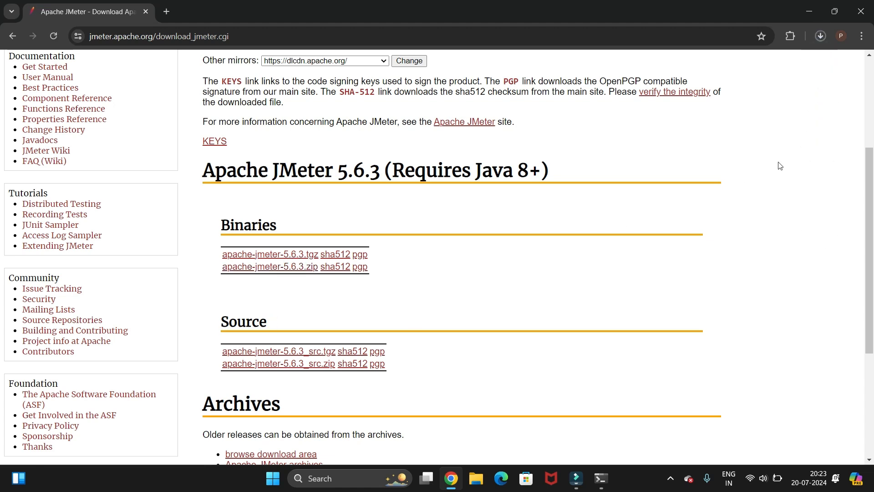
left_click(820, 36)
- Show apache-jmeter-5.6.3.zip in the Downloads folder and bring up its context menu
left_click(821, 36)
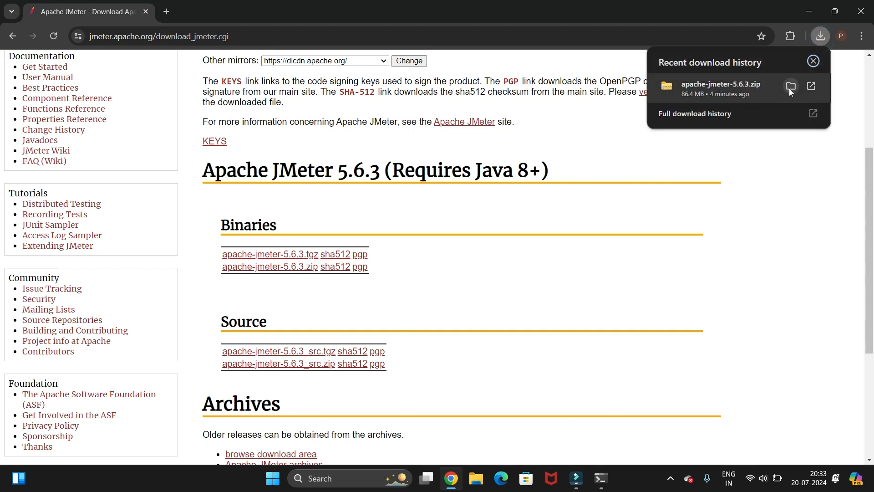
left_click(789, 87)
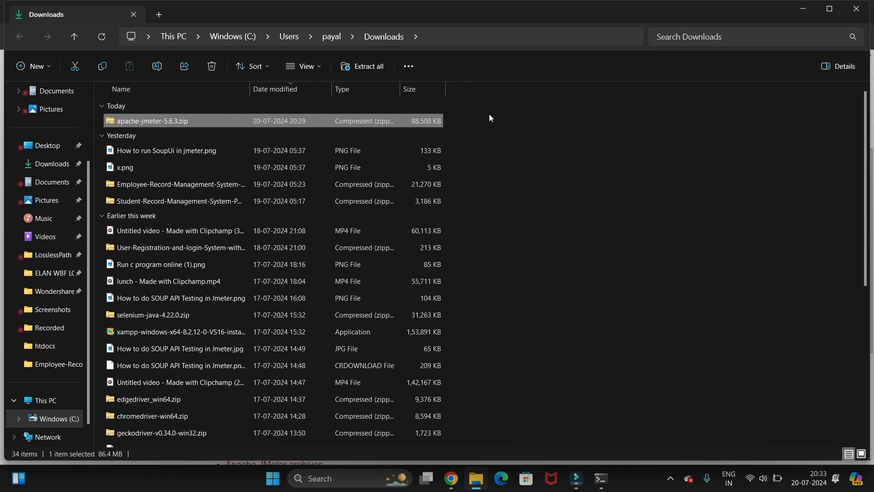
left_click(230, 120)
right_click(231, 121)
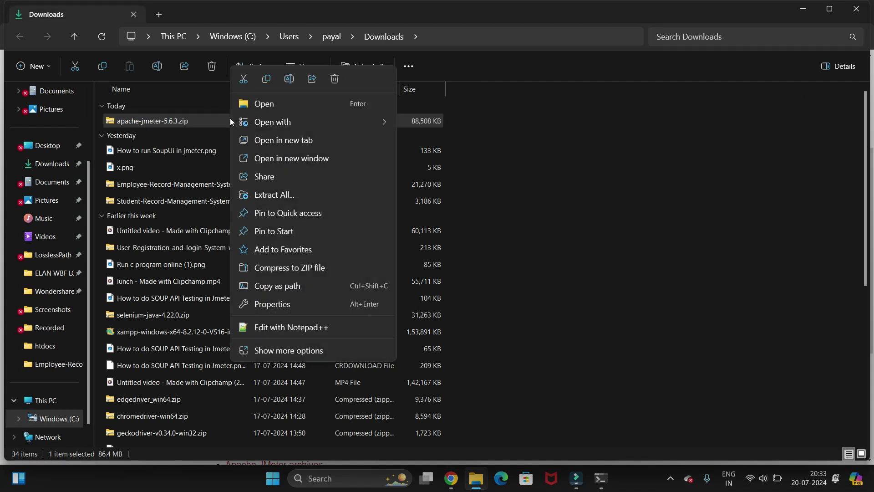
- Extract All of apache-jmeter-5.6.3.zip with the Desktop as destination, minimizing windows meanwhile
left_click(292, 197)
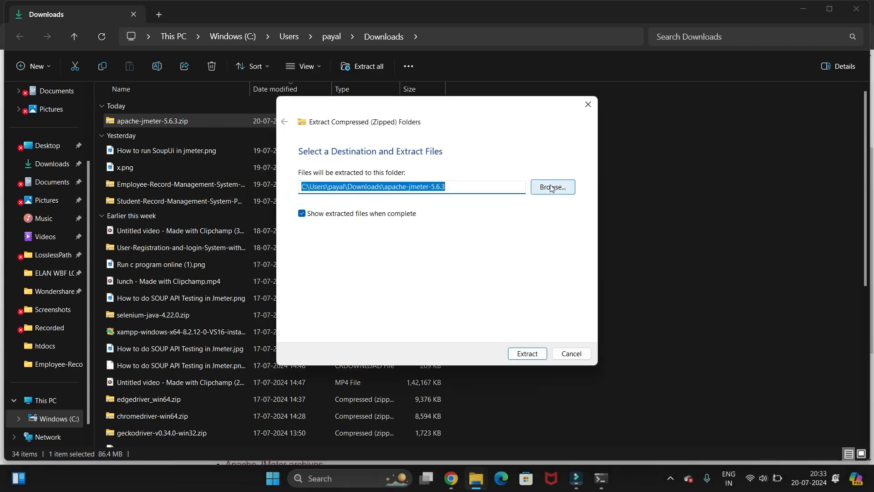
left_click(551, 189)
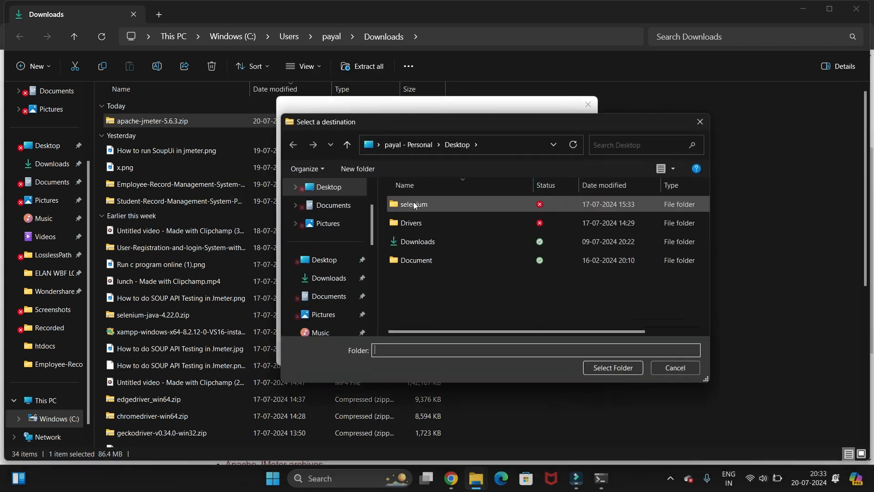
left_click(328, 189)
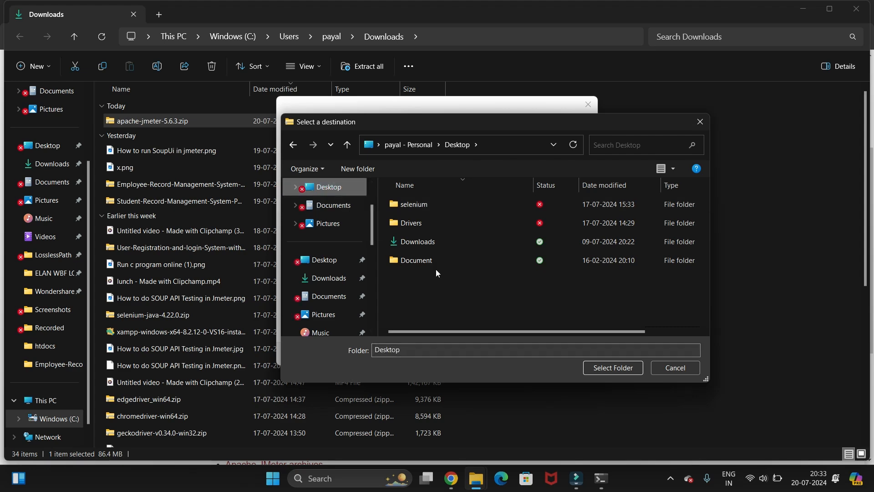
left_click(613, 367)
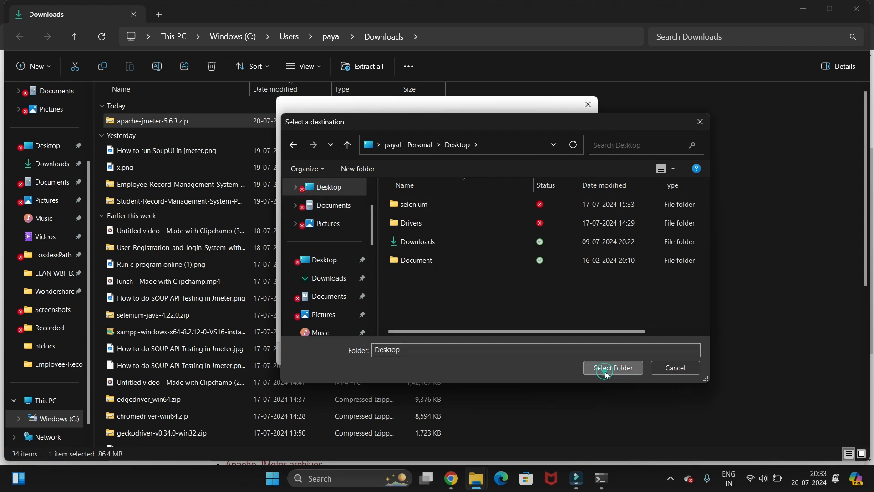
left_click(527, 353)
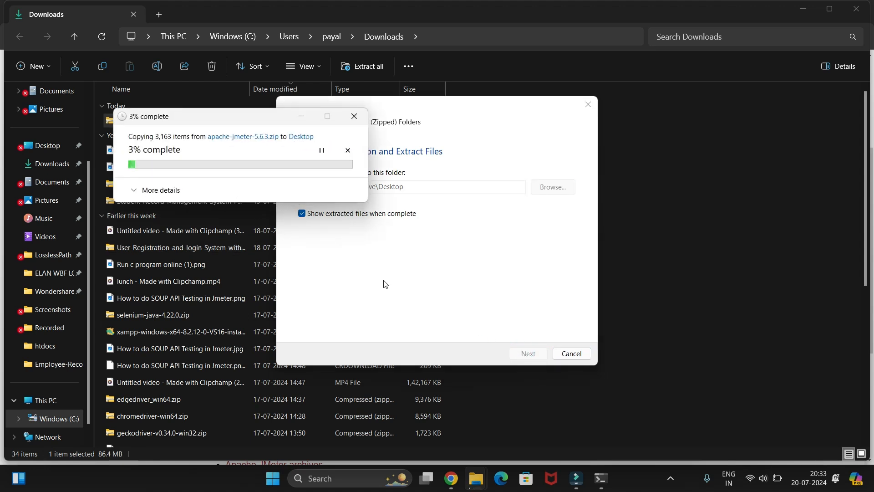
left_click(803, 10)
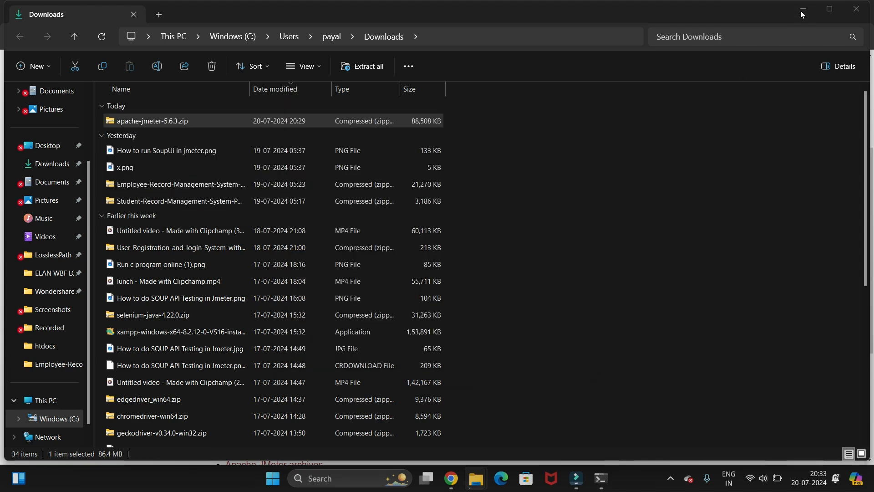
left_click(804, 14)
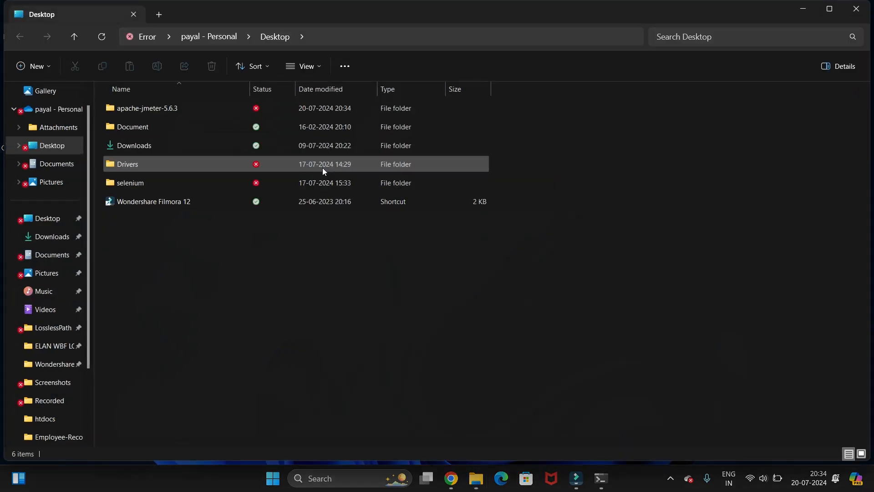
- Open the Desktop apache-jmeter-5.6.3 folder, browse its bin folder, and return to the parent
left_click(858, 9)
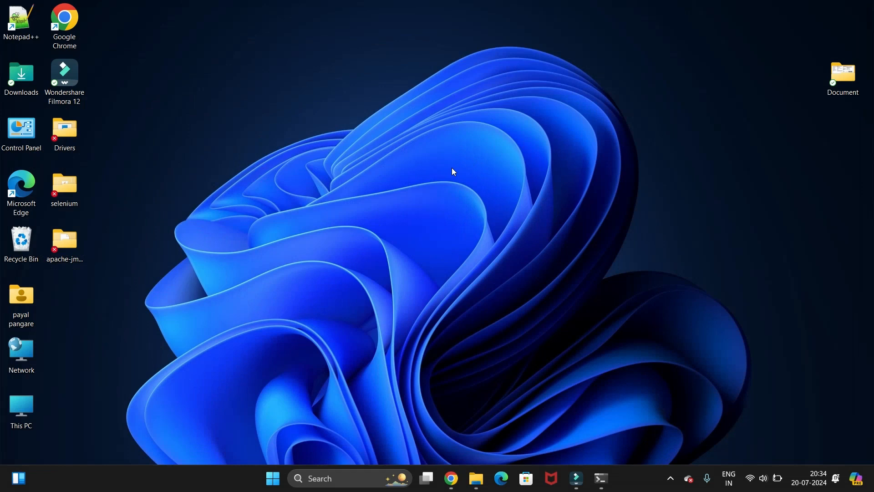
double_click(61, 244)
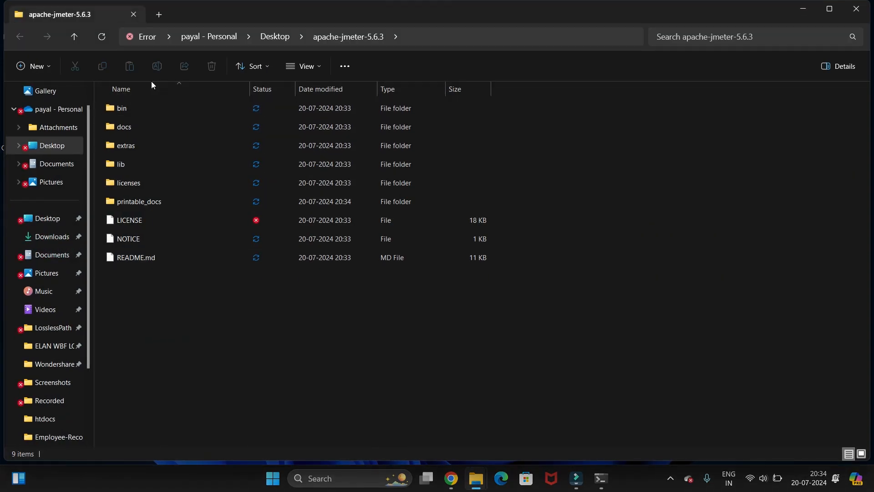
left_click(133, 102)
double_click(134, 102)
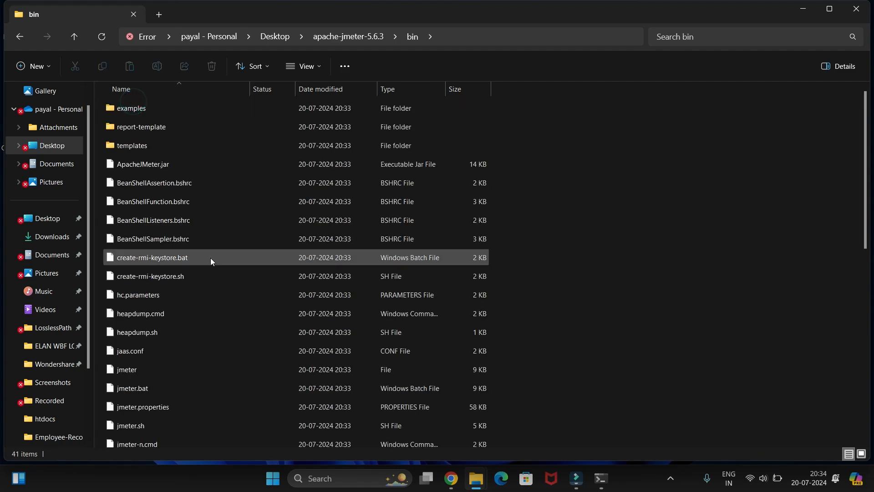
scroll(211, 257, "down", 5)
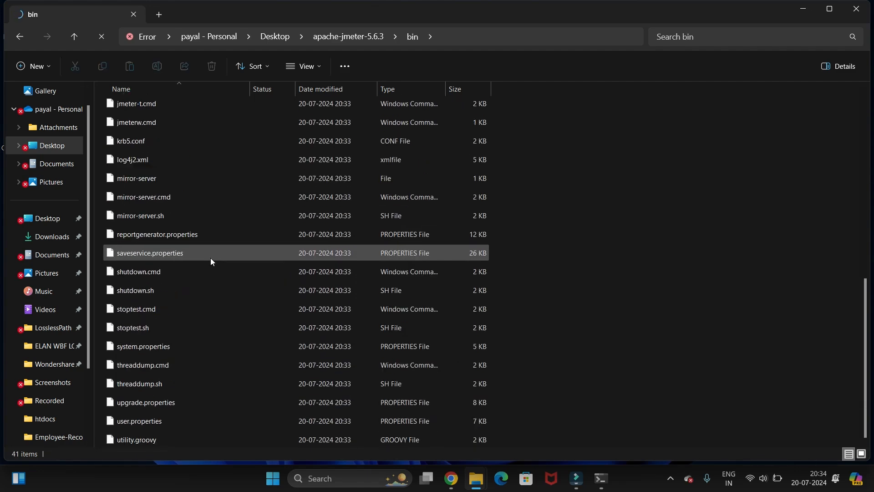
scroll(211, 257, "up", 5)
scroll(210, 258, "up", 1)
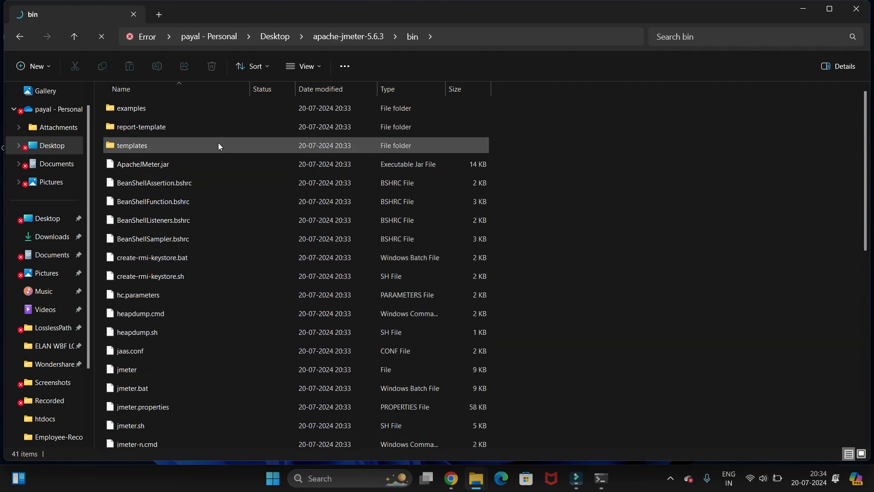
left_click(335, 38)
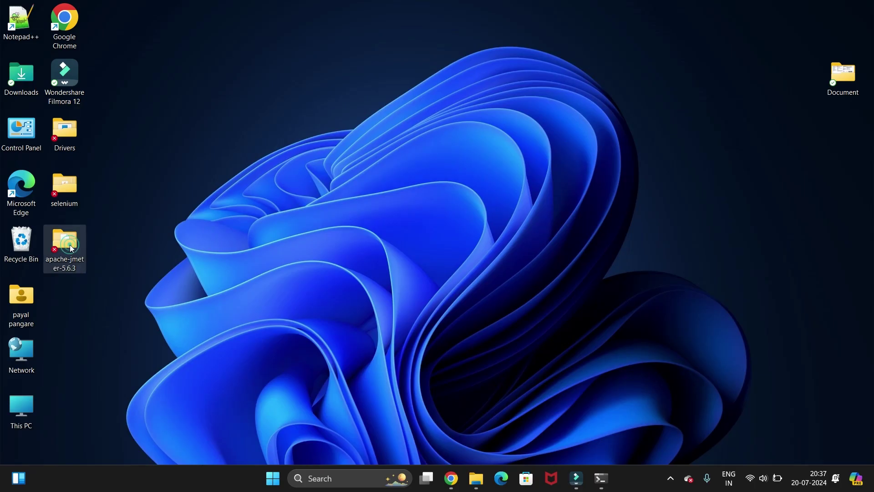
- Move apache-jmeter-5.6.3 from the Desktop into C:\Program Files, approving the administrator prompt
left_click(70, 245)
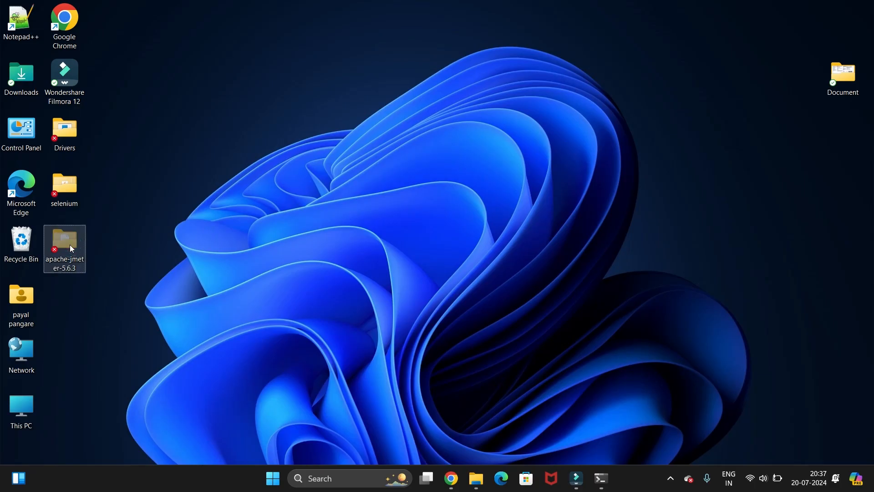
double_click(19, 407)
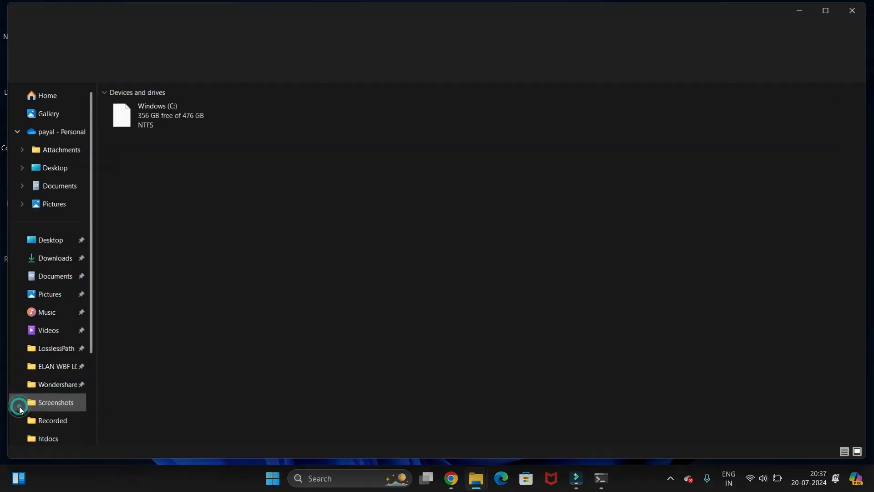
scroll(57, 384, "down", 3)
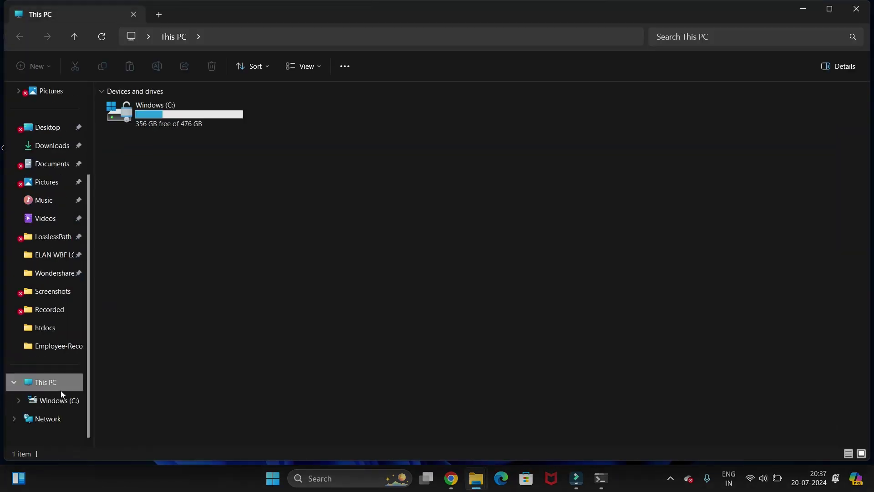
double_click(201, 119)
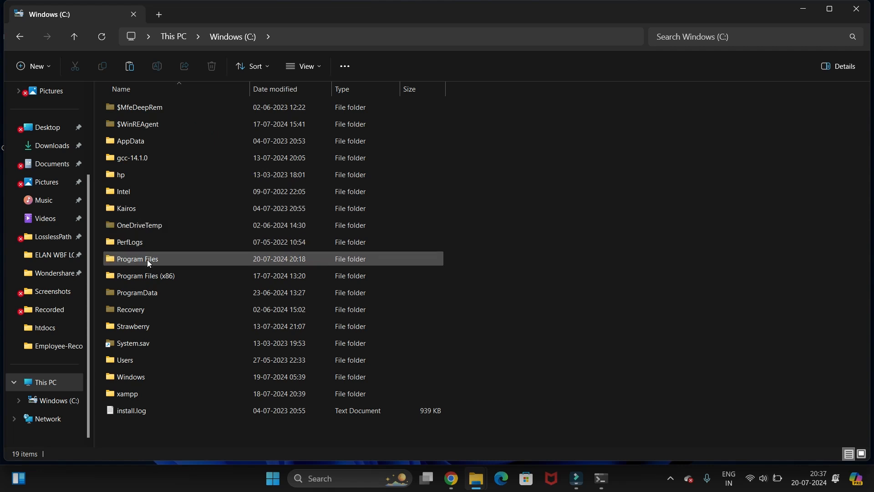
double_click(147, 260)
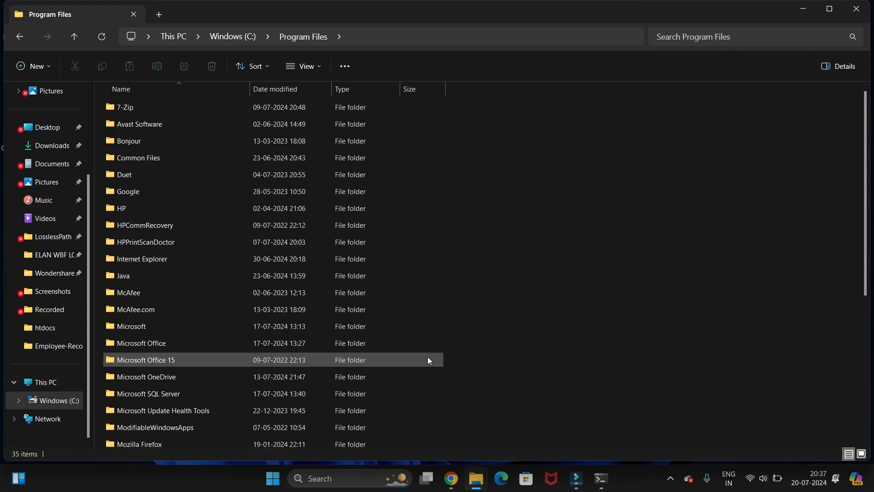
key("ctrl+v")
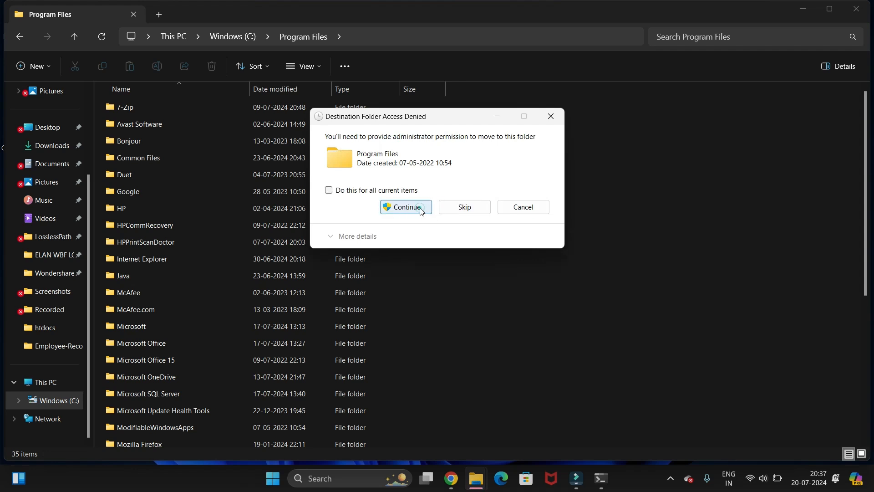
left_click(422, 211)
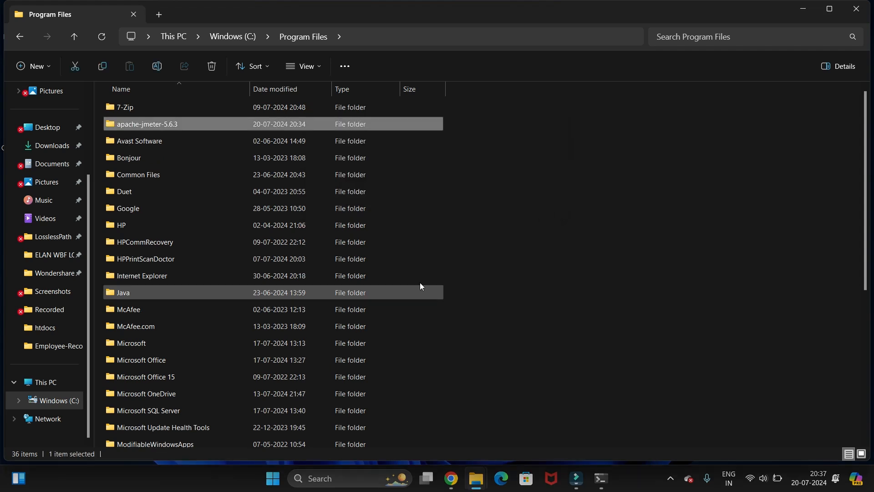
- Launch JMeter from ApacheJMeter.jar in Program Files\apache-jmeter-5.6.3\bin
double_click(255, 121)
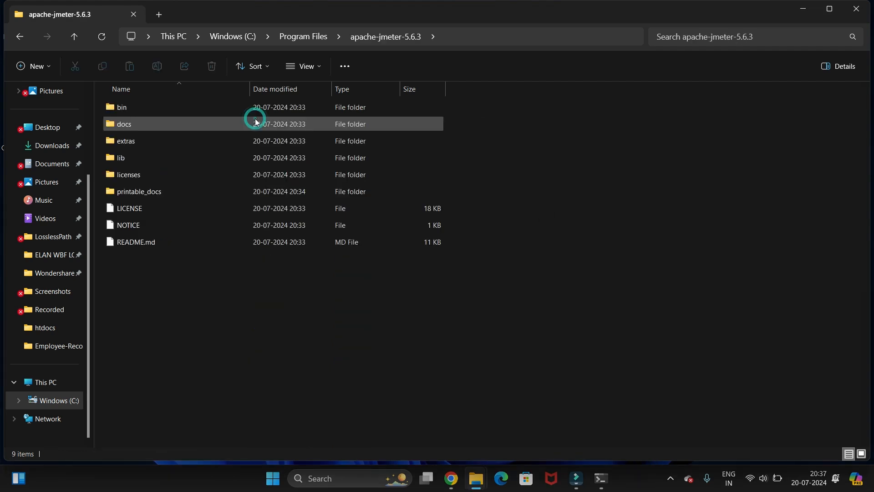
double_click(175, 106)
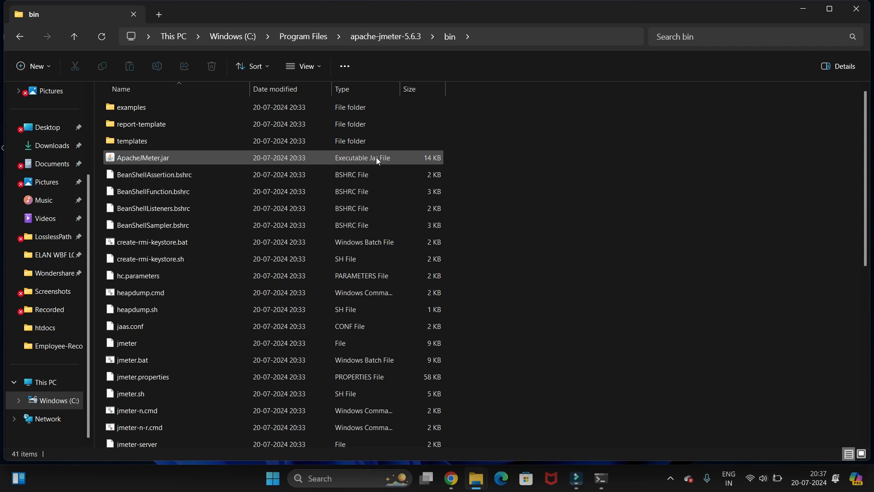
double_click(165, 159)
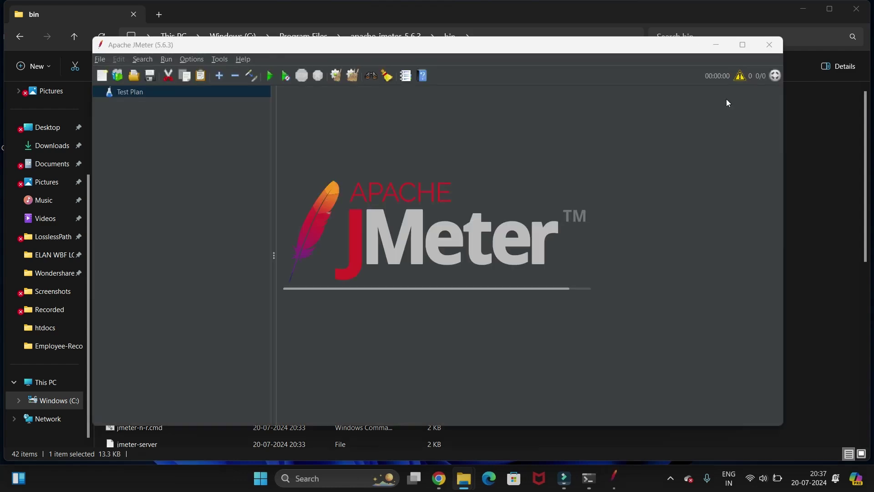
- Minimize File Explorer and maximize JMeter's empty Test Plan window, glancing through the File menu
left_click(803, 8)
left_click(802, 8)
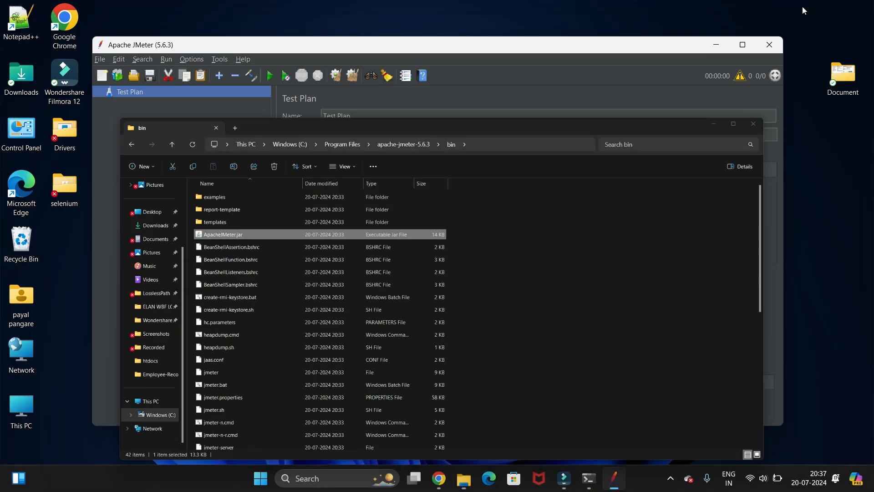
left_click(743, 45)
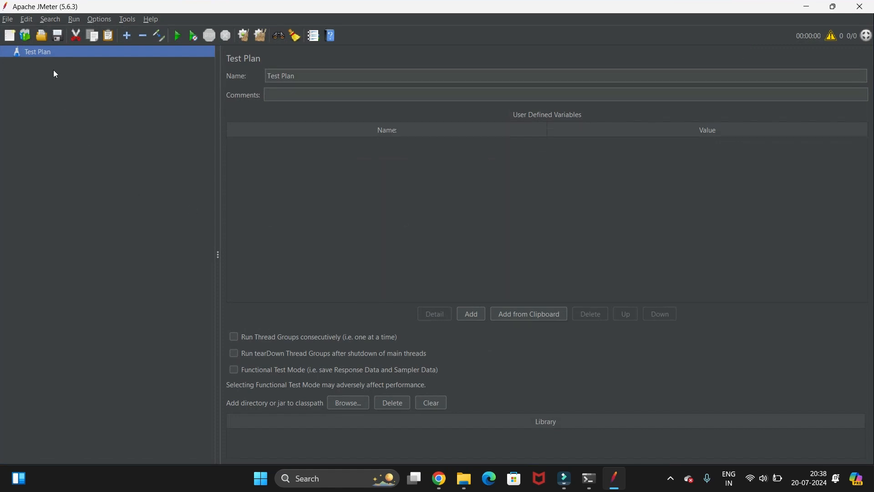
left_click(9, 19)
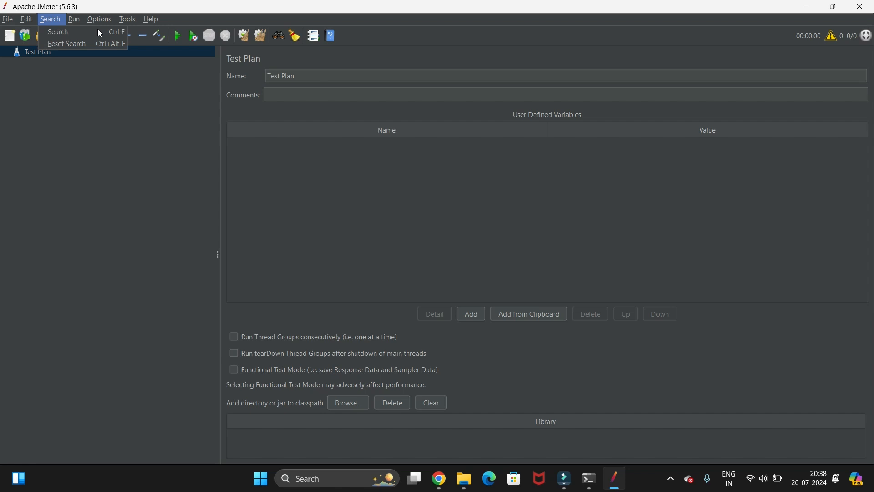
left_click(81, 230)
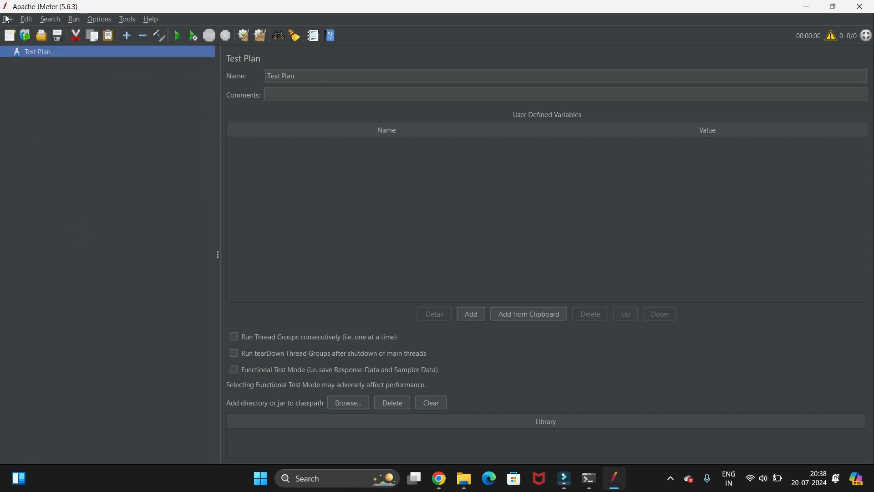
left_click(8, 19)
left_click(67, 225)
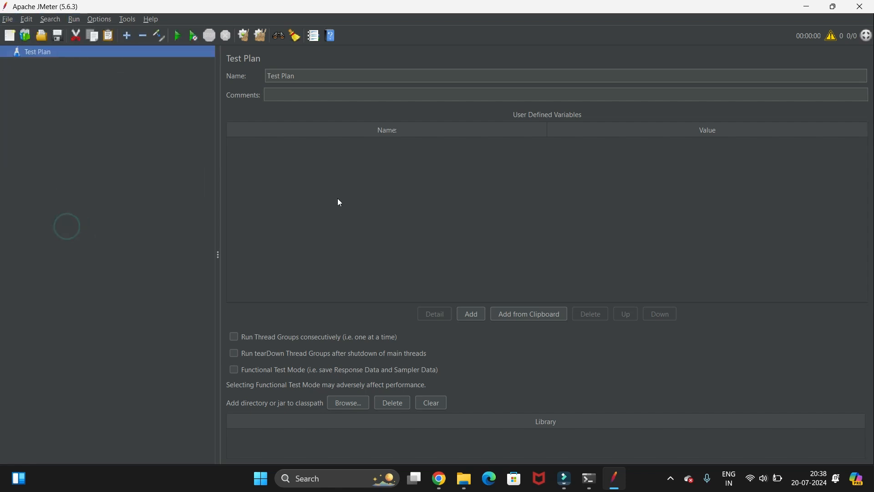